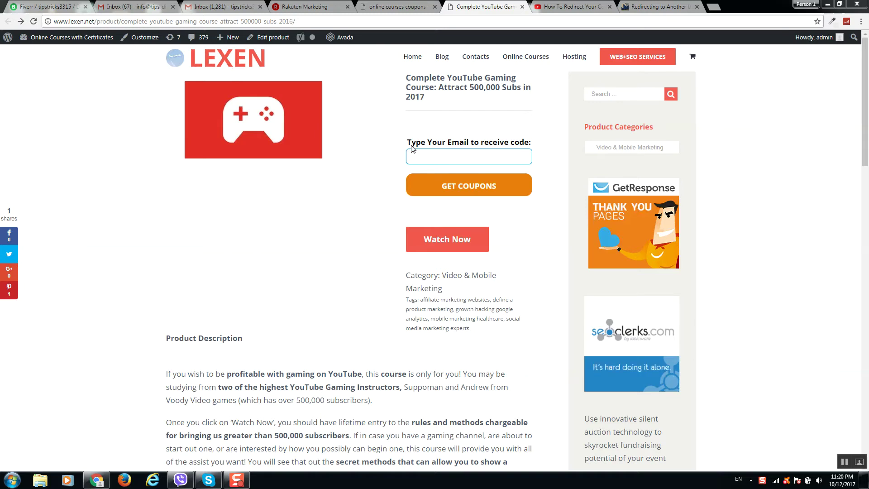
Step: Move from the course product page to the homepage, then open the WordPress admin Dashboard
left_click_drag(539, 190, 410, 143)
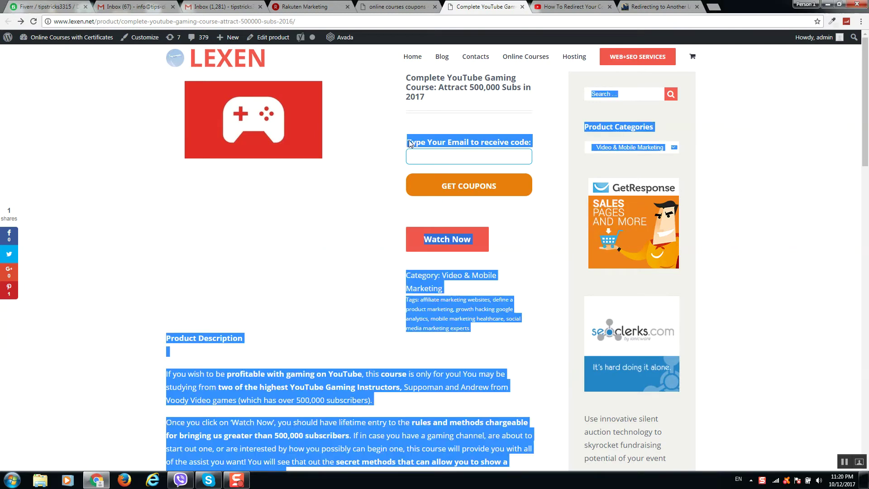
left_click(442, 156)
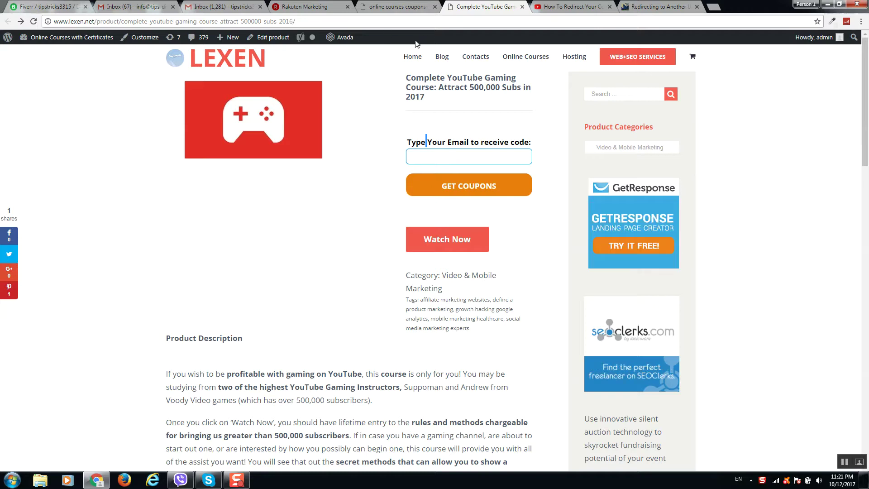
left_click(393, 11)
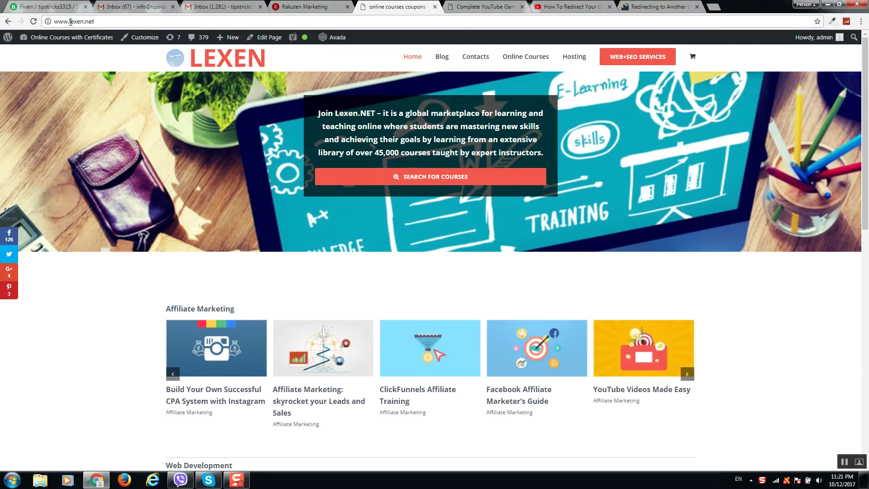
mouse_move(79, 45)
left_click(45, 53)
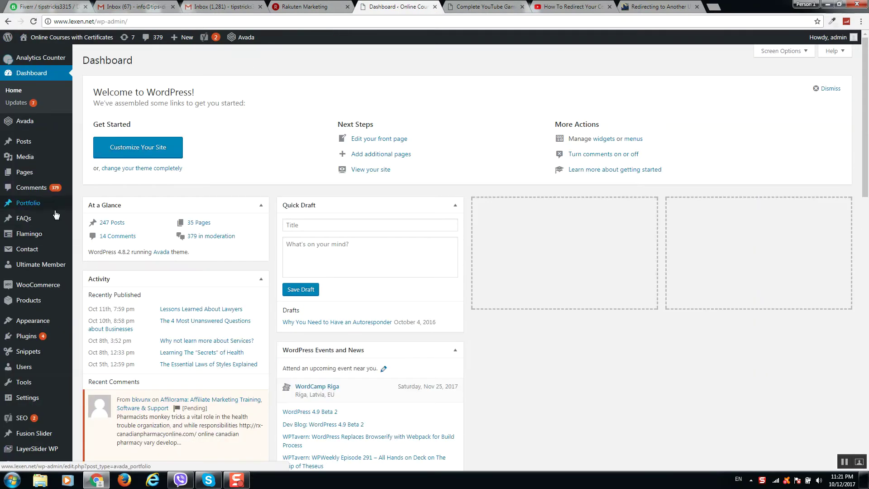
scroll(40, 206, "down", 1)
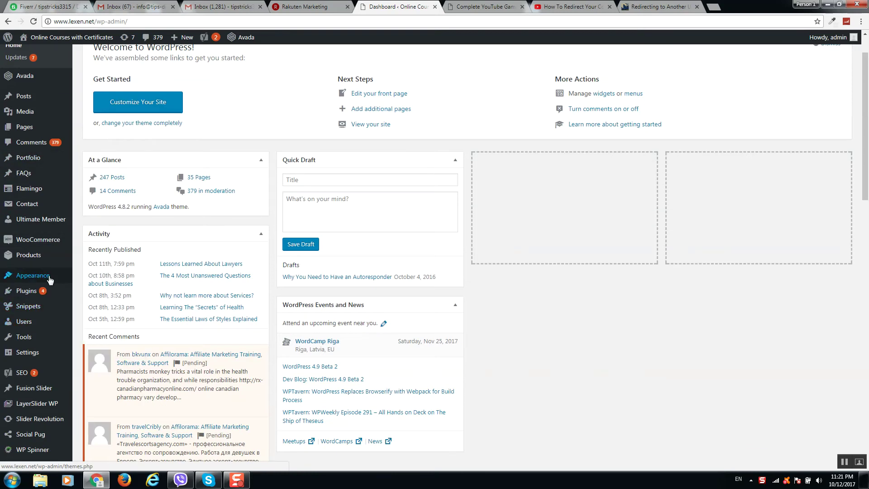
mouse_move(45, 285)
scroll(29, 312, "down", 2)
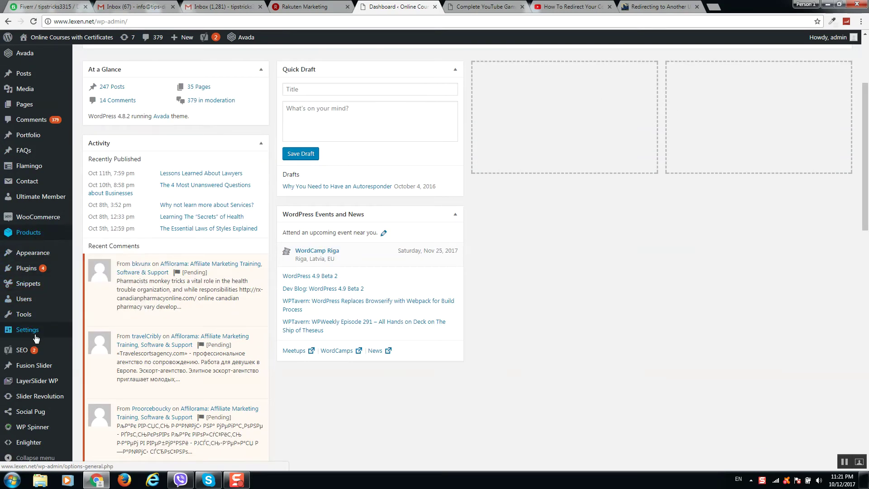
mouse_move(38, 338)
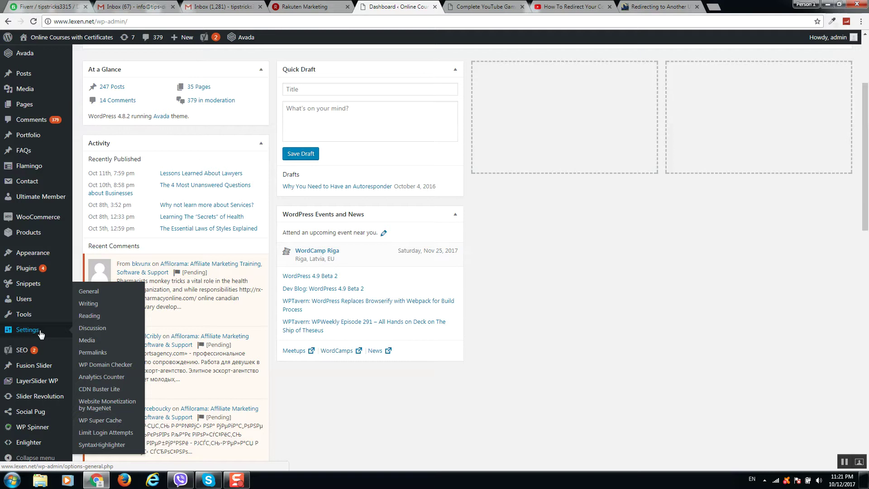
mouse_move(50, 256)
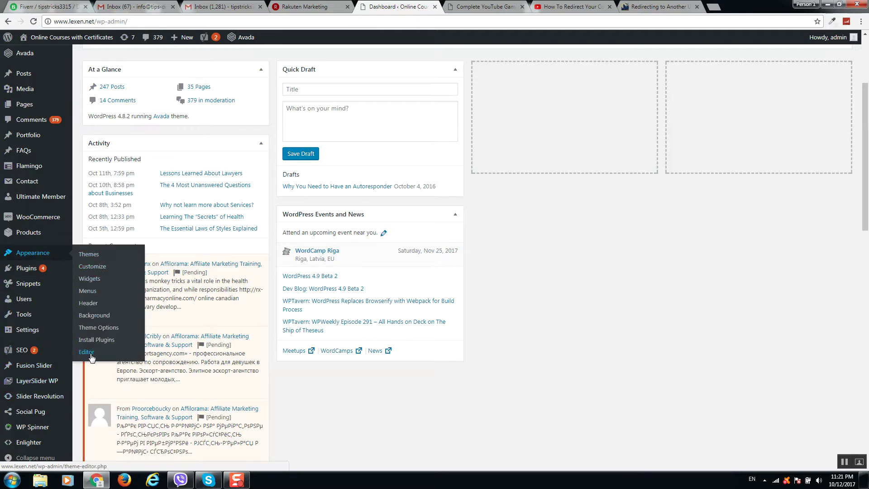
Step: Open the Appearance > Editor theme file editor and load Avada's header.php
left_click(87, 352)
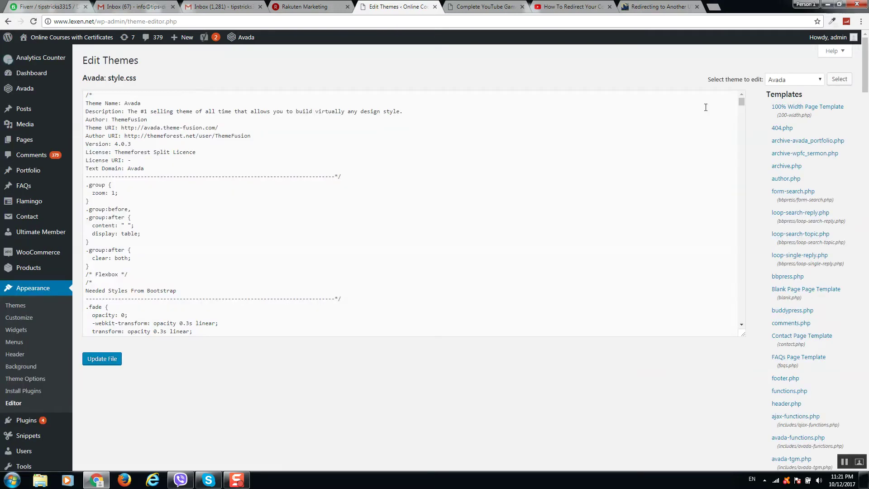
scroll(800, 141, "down", 3)
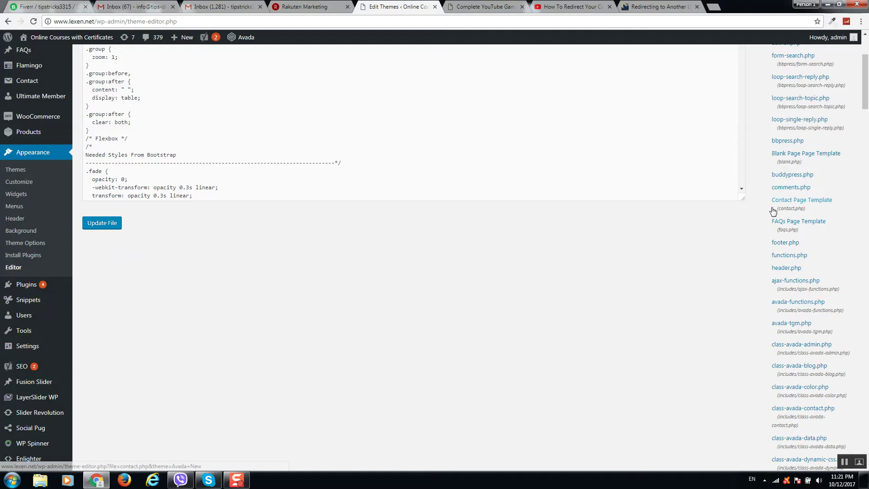
key("ctrl+f")
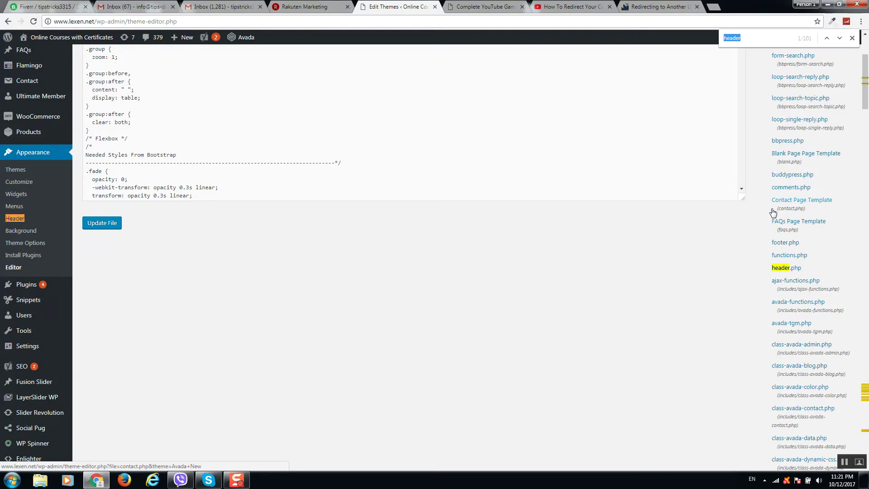
left_click(781, 269)
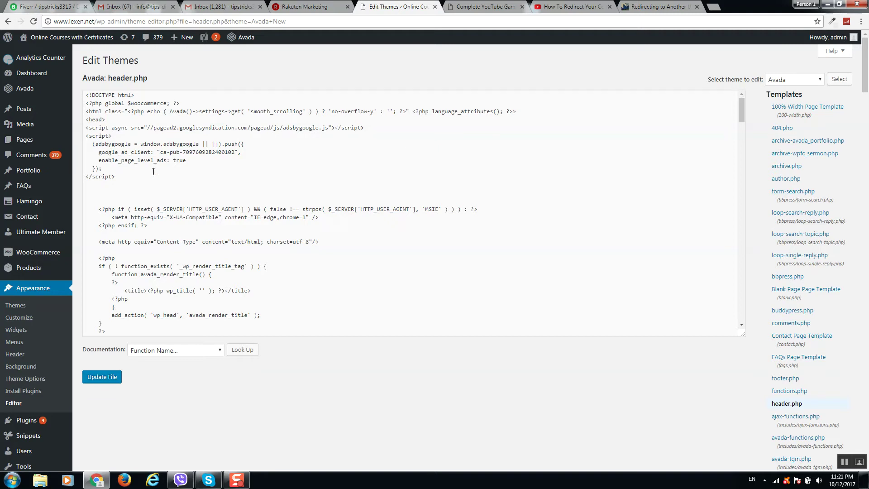
Step: Position the cursor at the end of the <head> line in header.php, leaving no extra line
left_click(114, 121)
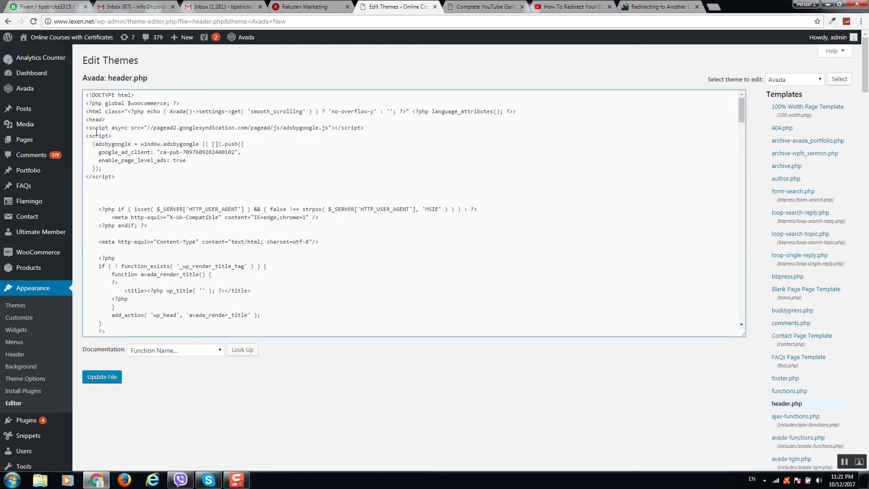
left_click_drag(114, 128, 83, 119)
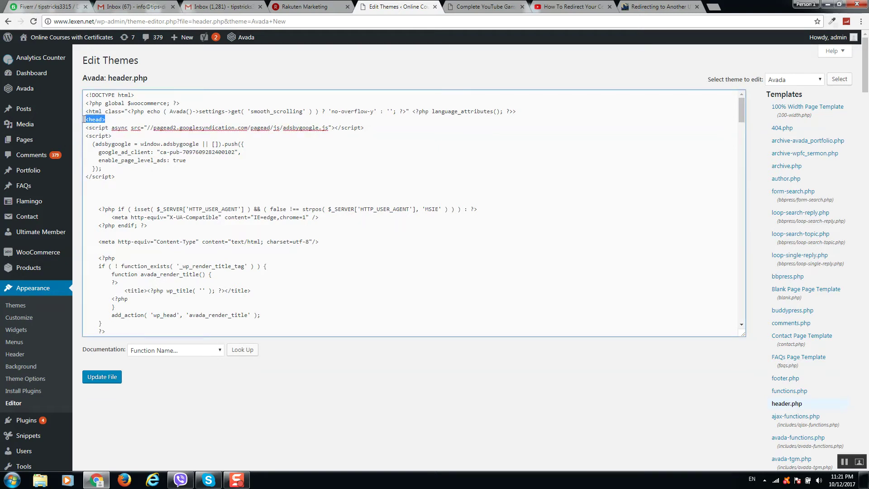
left_click(112, 119)
key("Return")
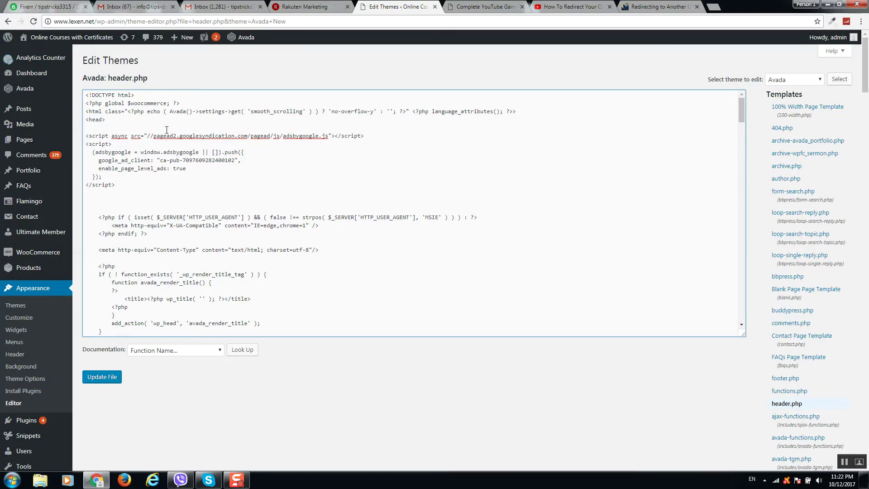
key("BackSpace")
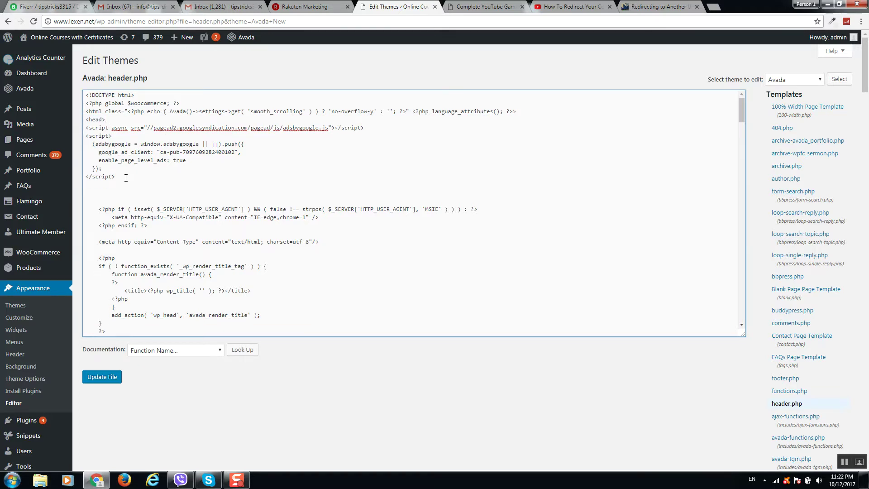
Step: Paste the wpcf7mailsent redirect script on a new line after the ad script and trim blank lines
left_click_drag(129, 176, 76, 130)
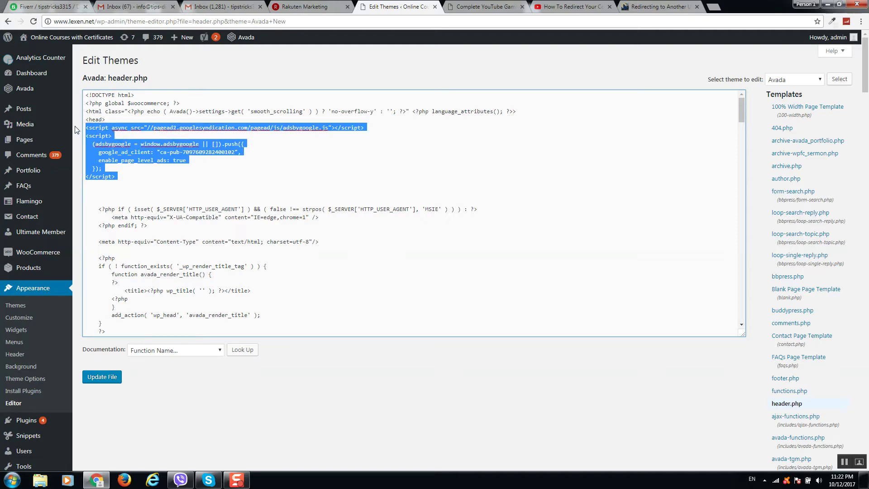
left_click(144, 176)
key("Return")
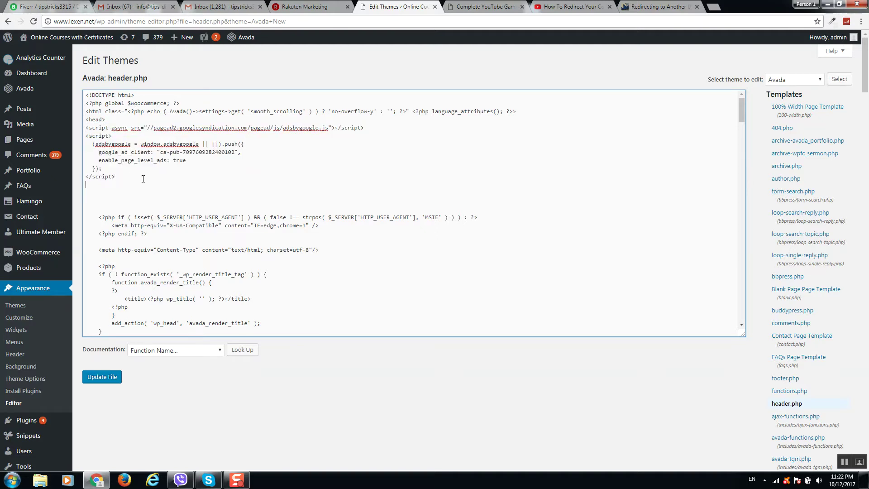
type("<script> document.addEventListener( 'wpcf7mailsent', function( event ) {     location = 'https://click.linksynergy.com/deeplink?id=dGurQLLjgr0&mid=39197&u1=lexencontact7&murl=http%3A%2F%2Fwww.udemy.com'; }, false ); </script>")
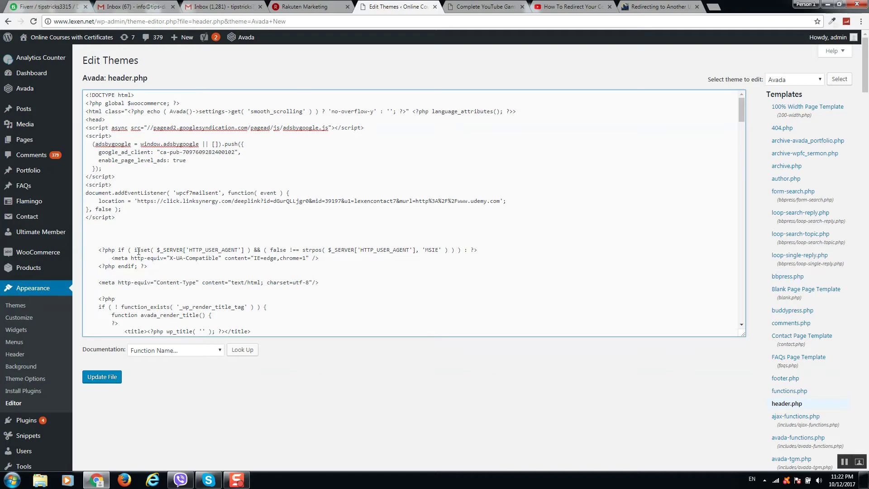
key("Delete")
key("Delete")
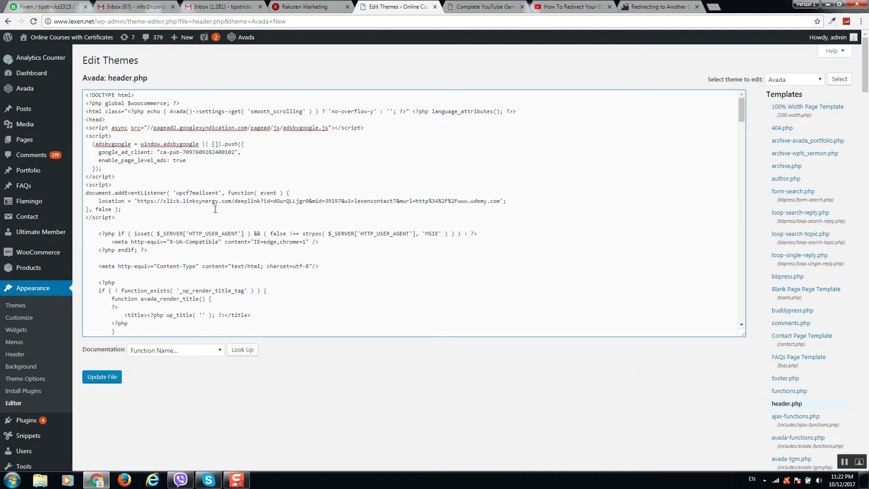
left_click_drag(135, 216, 79, 186)
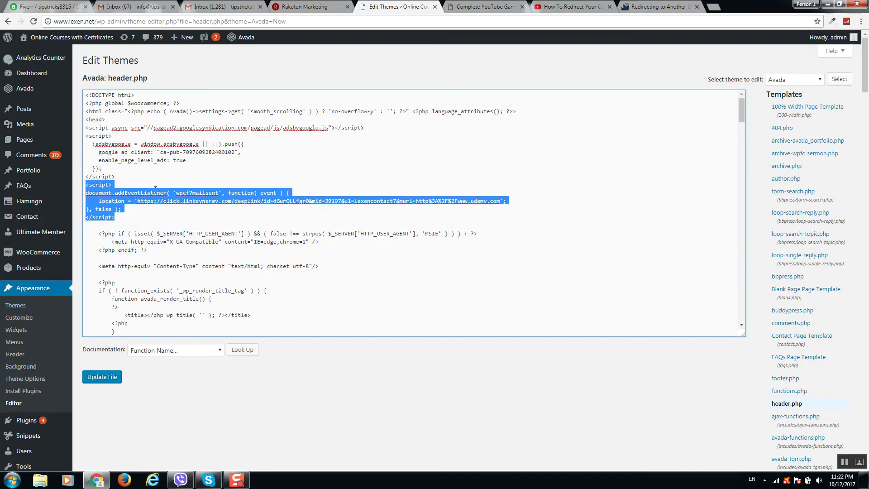
Step: Check the Udemy affiliate redirect URL and save header.php with Update File
left_click(141, 202)
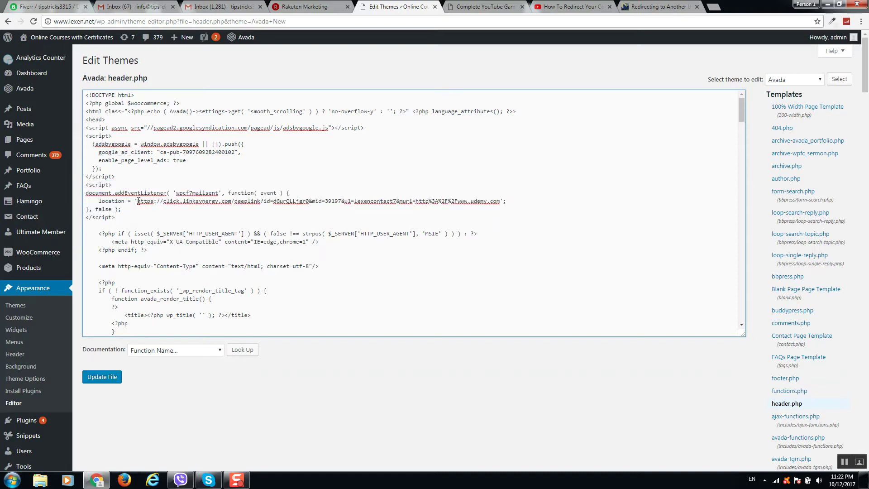
left_click_drag(138, 201, 504, 201)
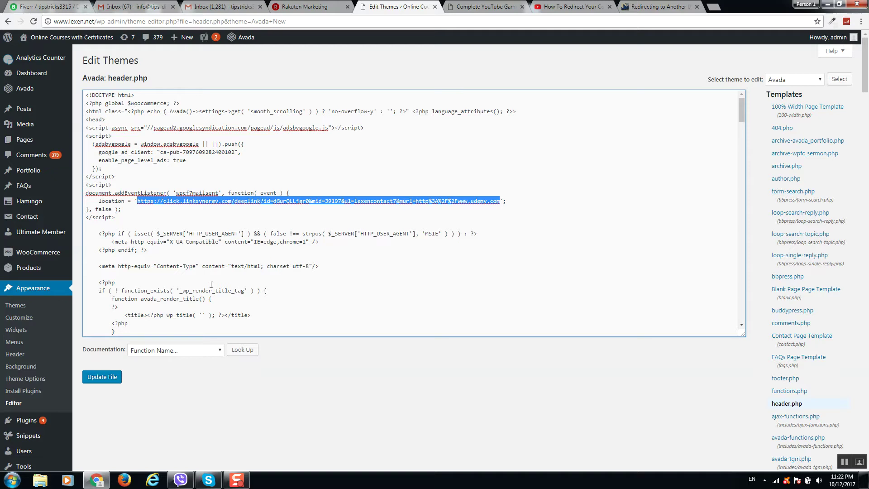
left_click(107, 378)
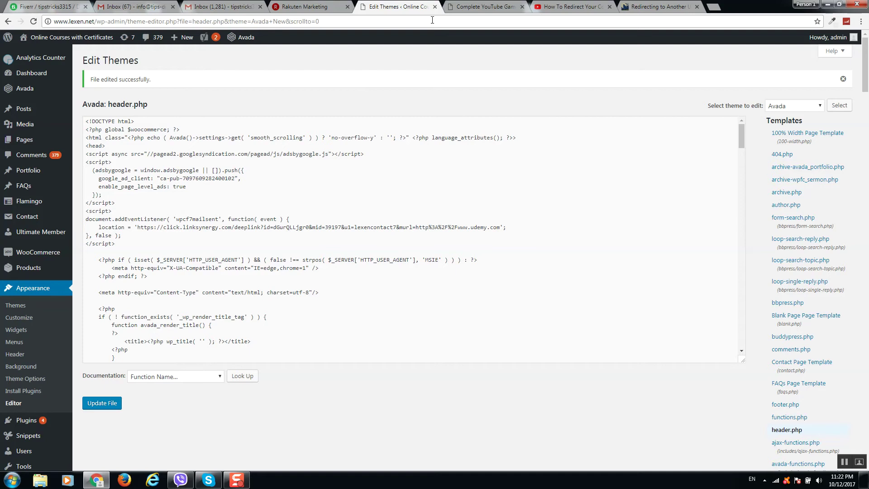
left_click_drag(123, 103, 219, 102)
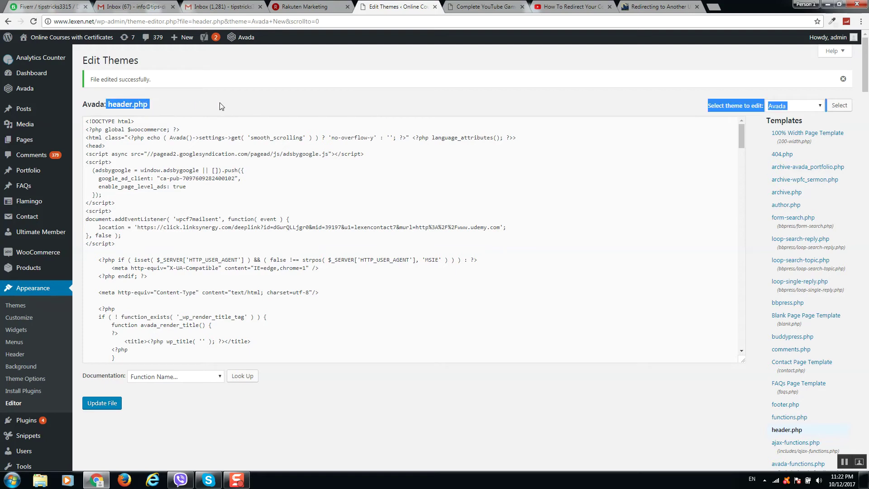
left_click(329, 114)
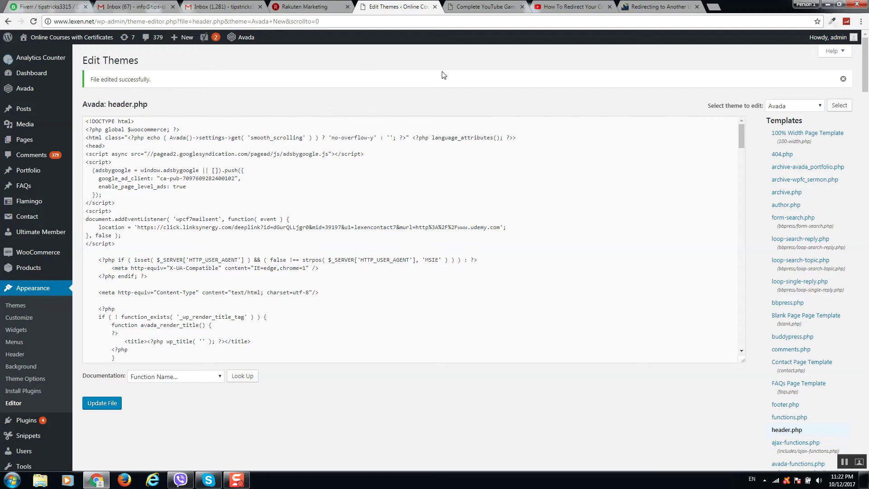
Step: Reload the course product page and submit the coupon form with a test email address
left_click(465, 13)
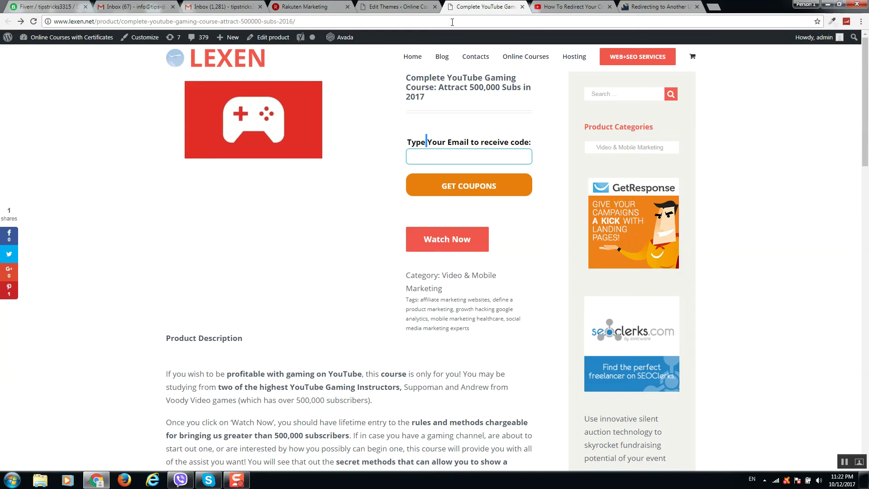
left_click(34, 22)
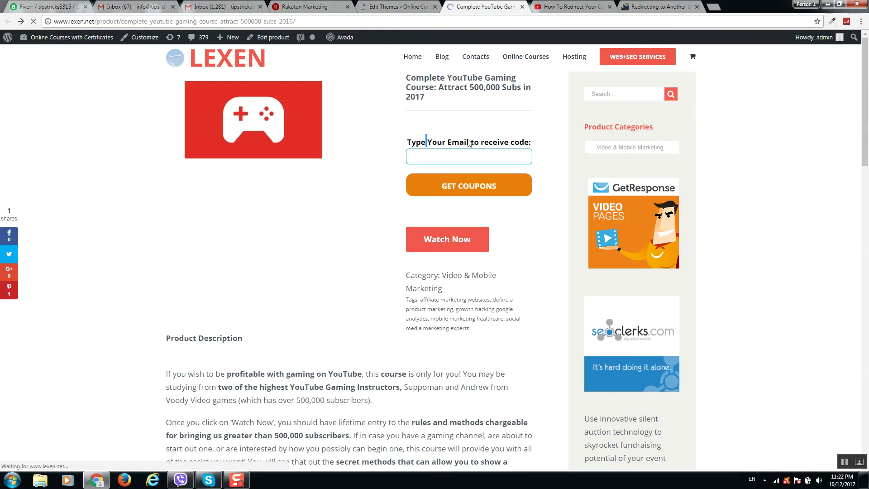
left_click(475, 155)
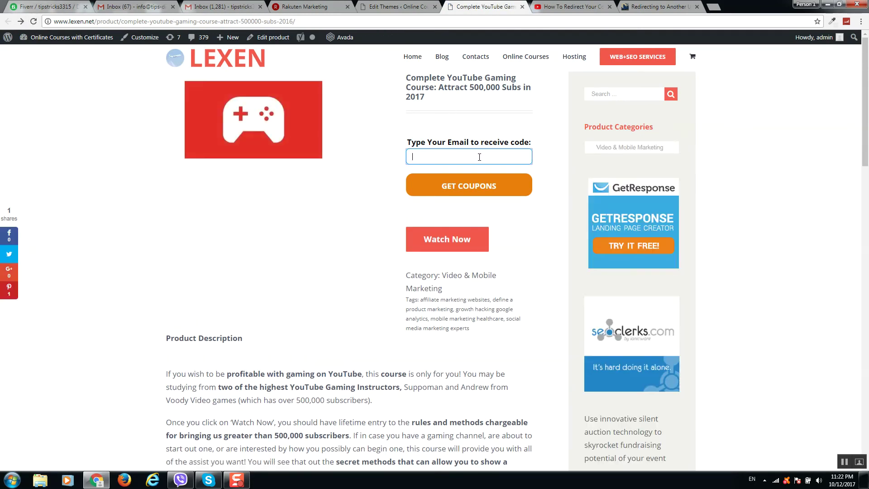
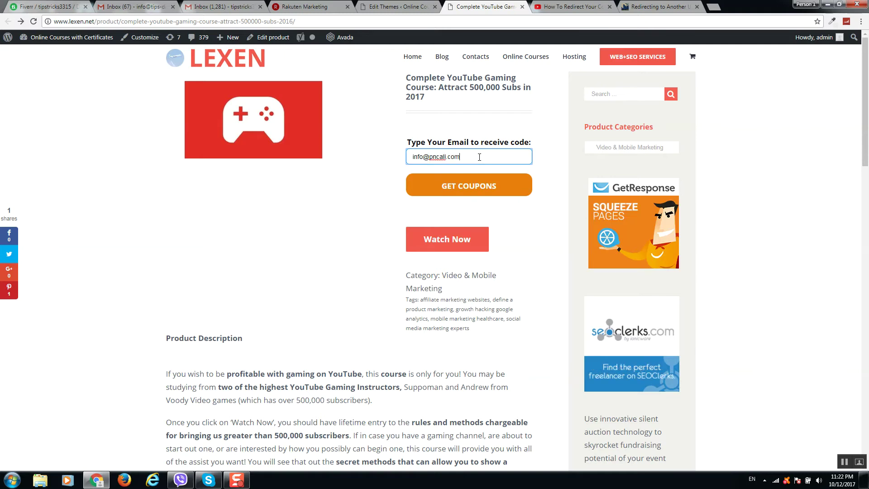
left_click(490, 186)
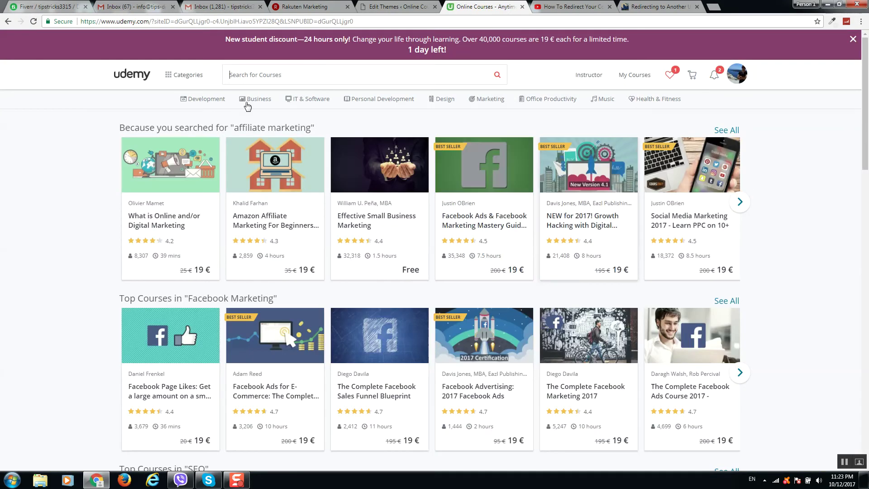
Step: Go back from Udemy to the course page, then return to the header.php editor tab
left_click(7, 21)
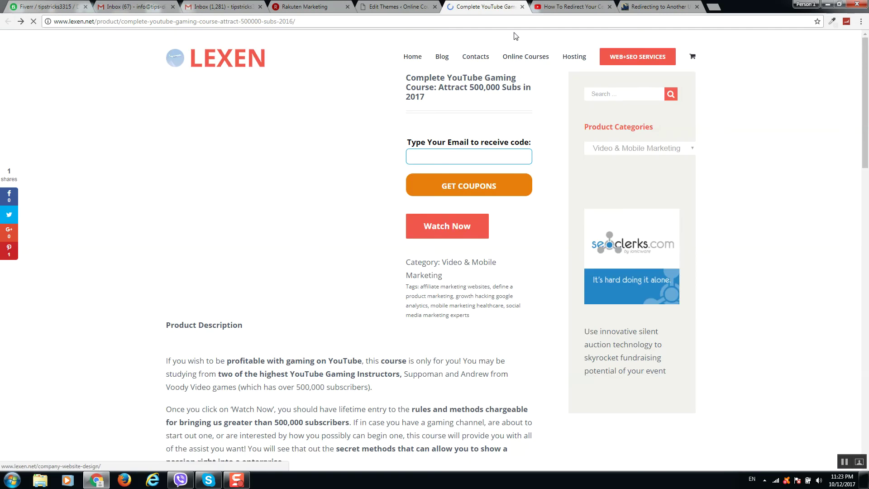
left_click(399, 6)
mouse_move(46, 206)
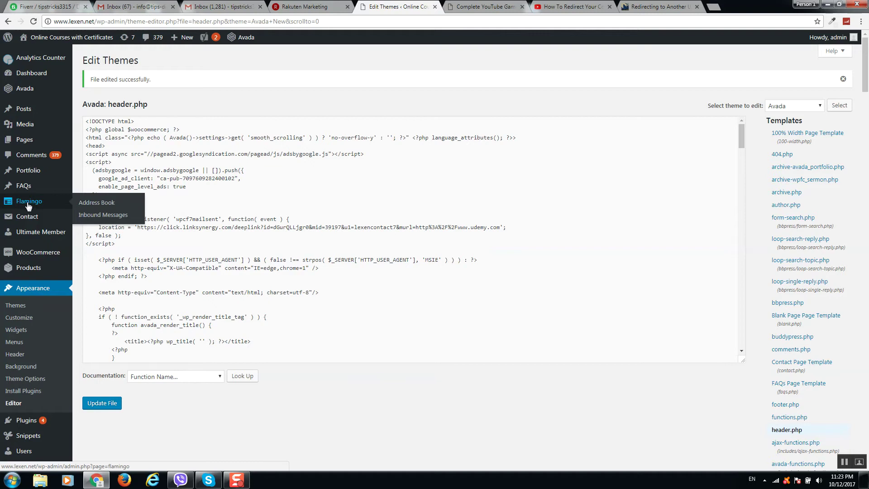
Step: Open Flamingo's Address Book and scroll its 25 contacts, newest being the coupon test sender
left_click(36, 206)
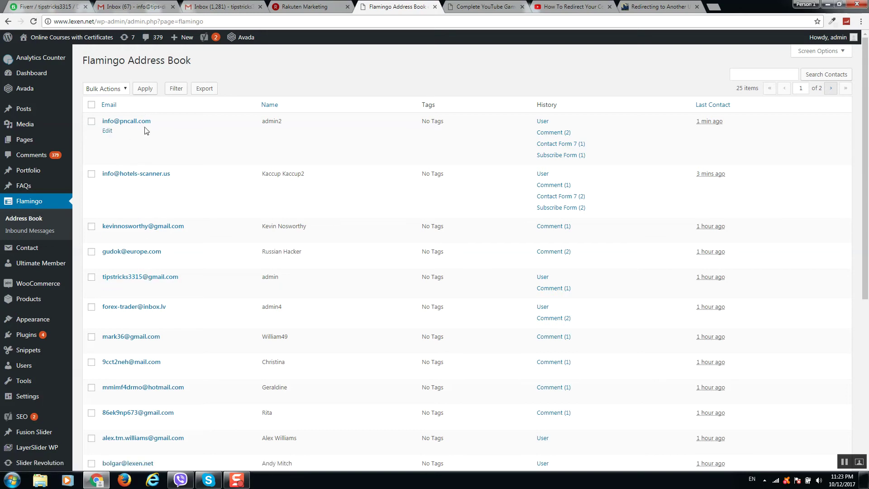
scroll(277, 135, "down", 3)
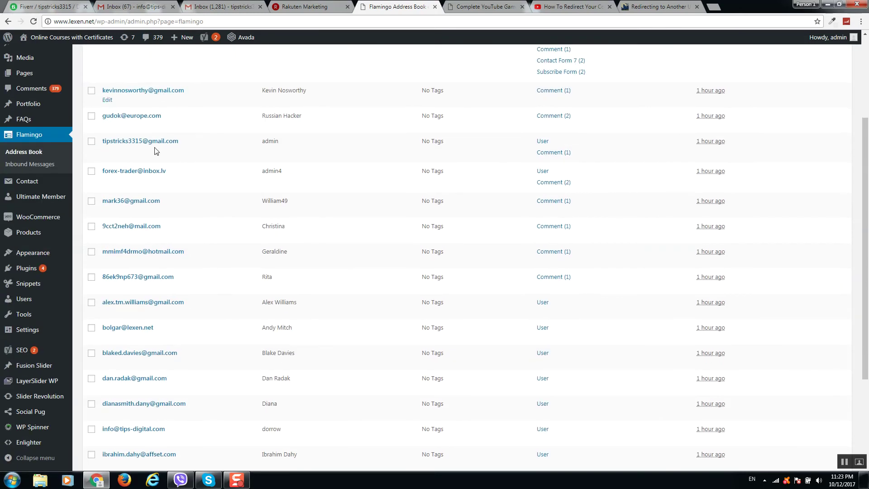
scroll(156, 223, "up", 3)
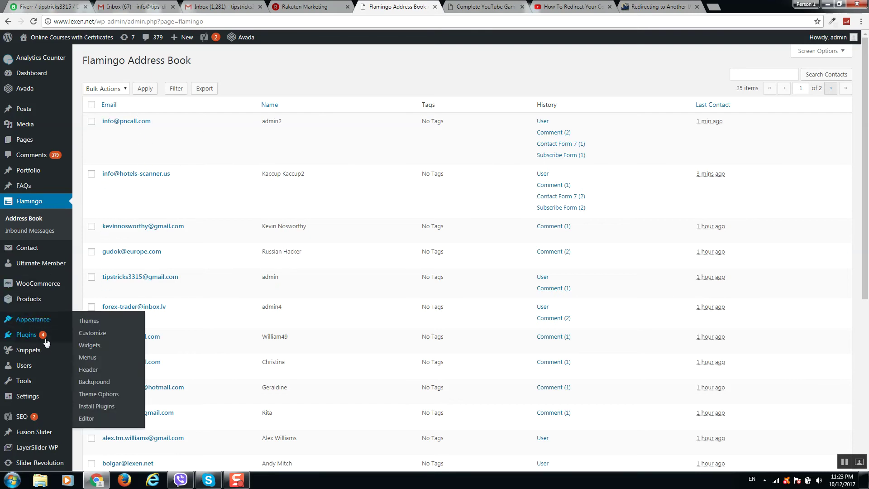
mouse_move(42, 337)
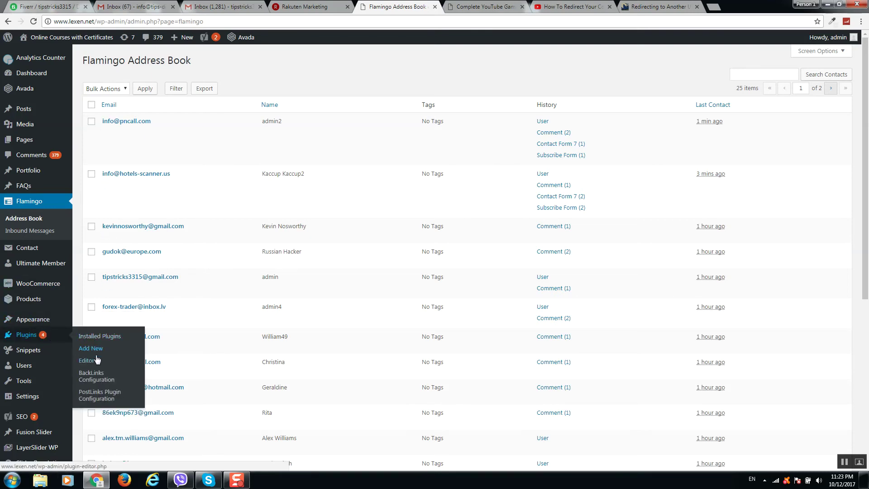
Step: Search Add Plugins for 'flamin' to find Flamingo, shown active alongside Contact Form 7
left_click(94, 353)
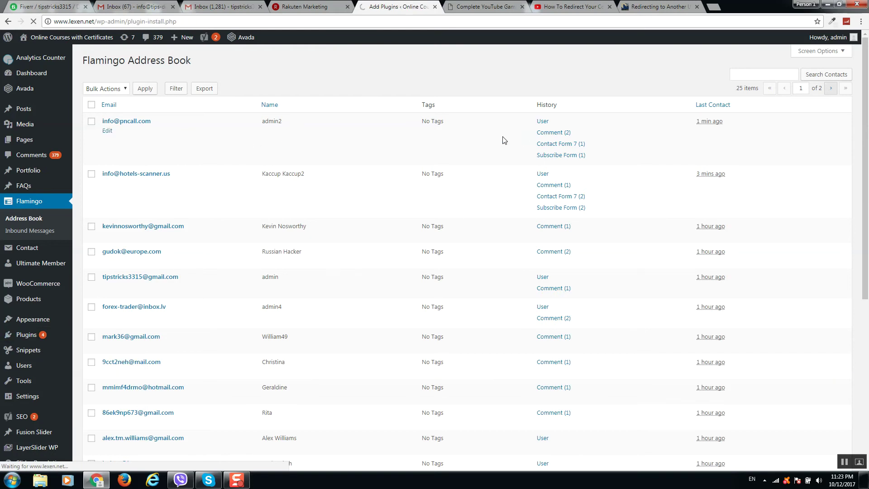
left_click(764, 83)
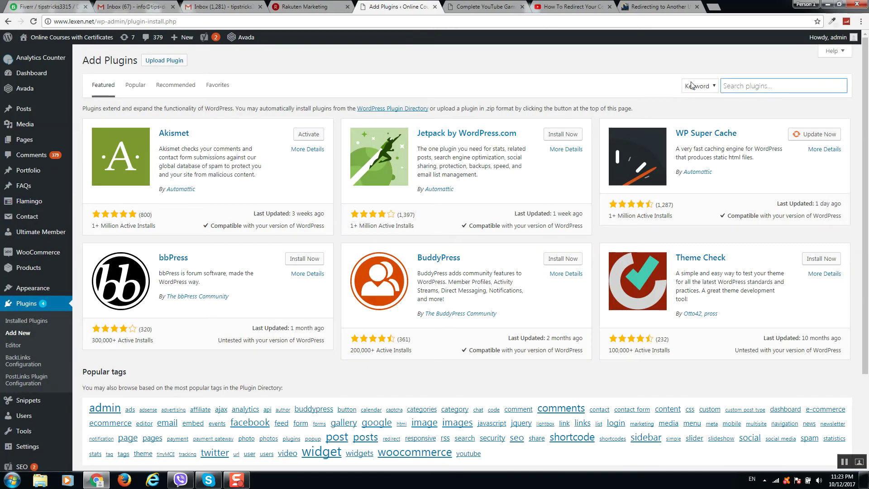
type("flamingo")
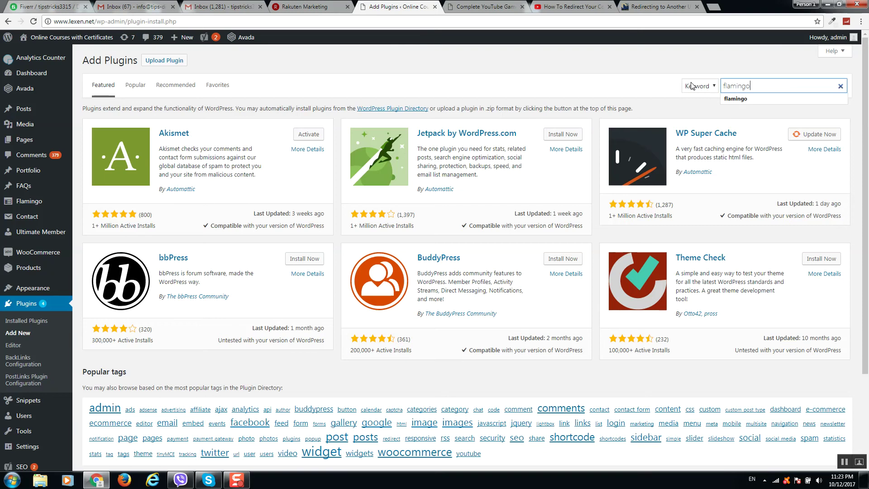
key("Return")
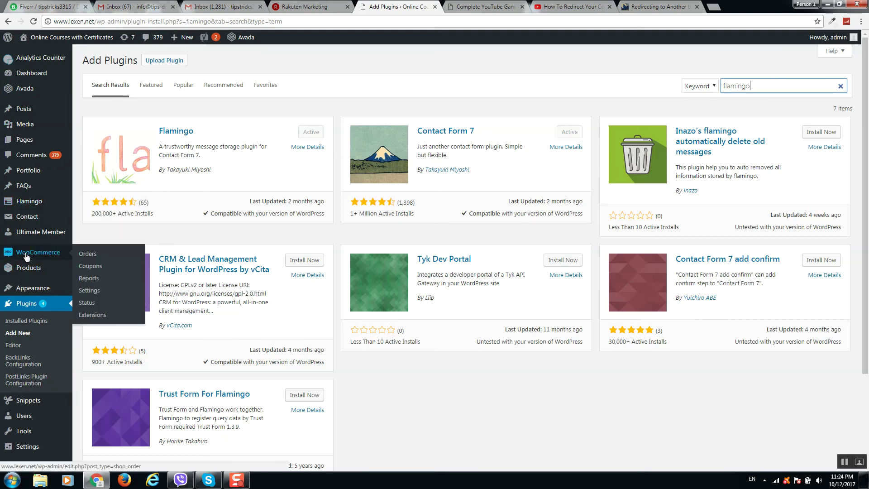
Step: Choose Flamingo in the admin sidebar and scroll up and down through the listed entries
left_click(30, 202)
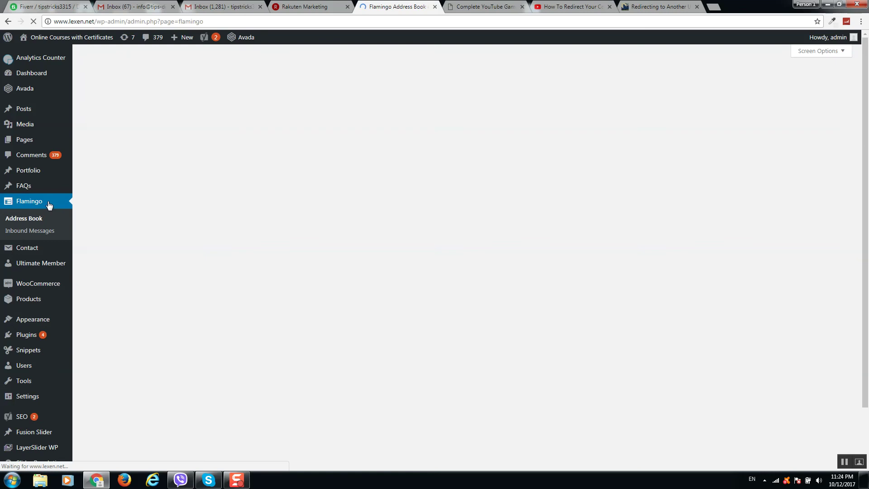
scroll(231, 159, "down", 1)
scroll(231, 158, "down", 6)
scroll(229, 156, "up", 6)
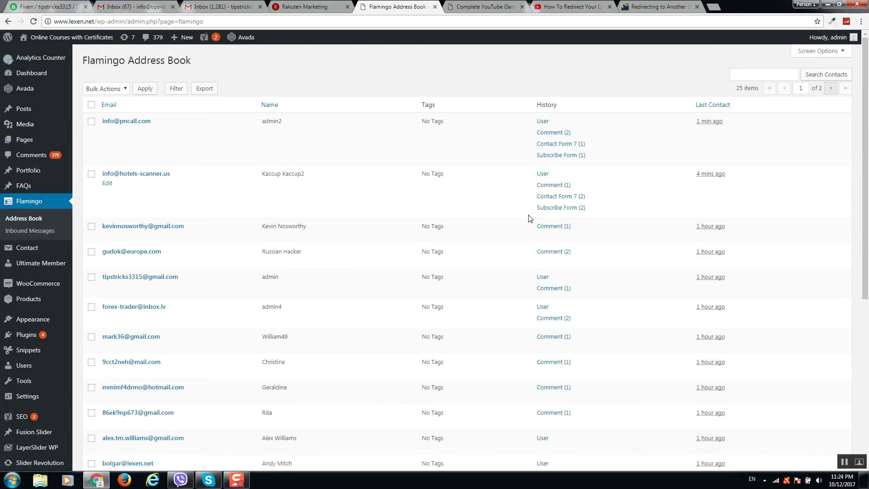
Step: Edit the Subscribe Form from Contact Forms and select its recipient address in the Mail tab
mouse_move(52, 251)
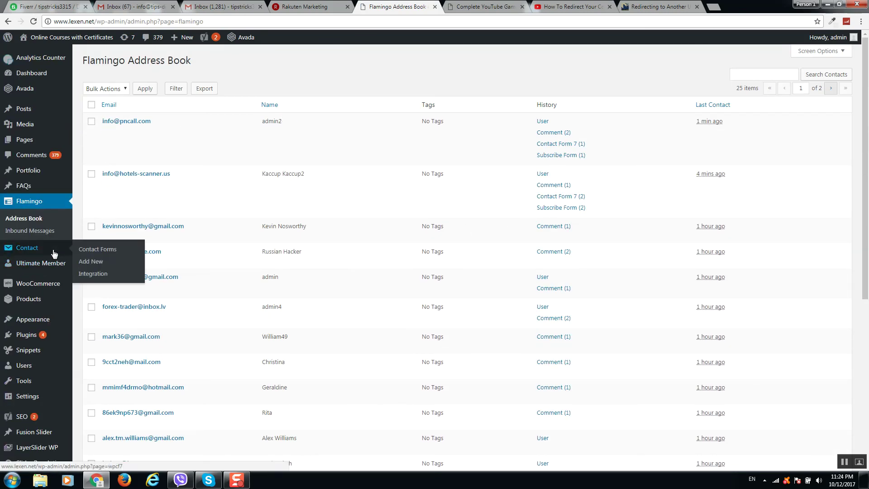
left_click(100, 250)
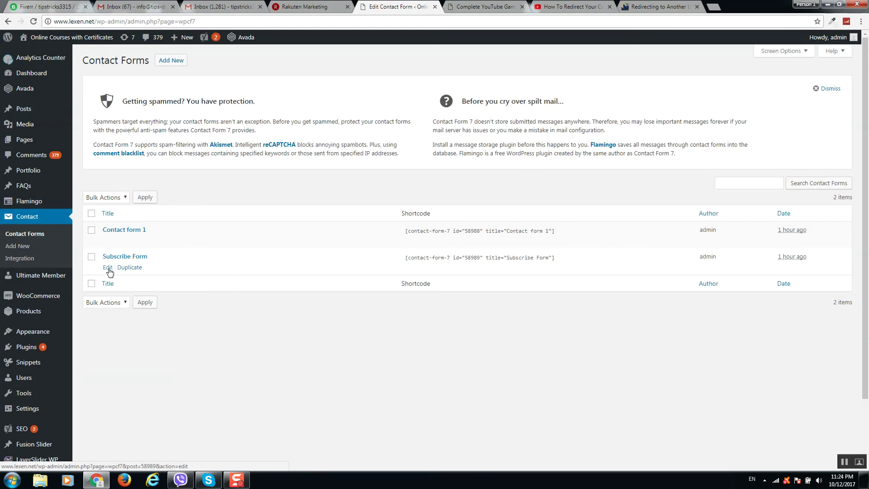
left_click(109, 268)
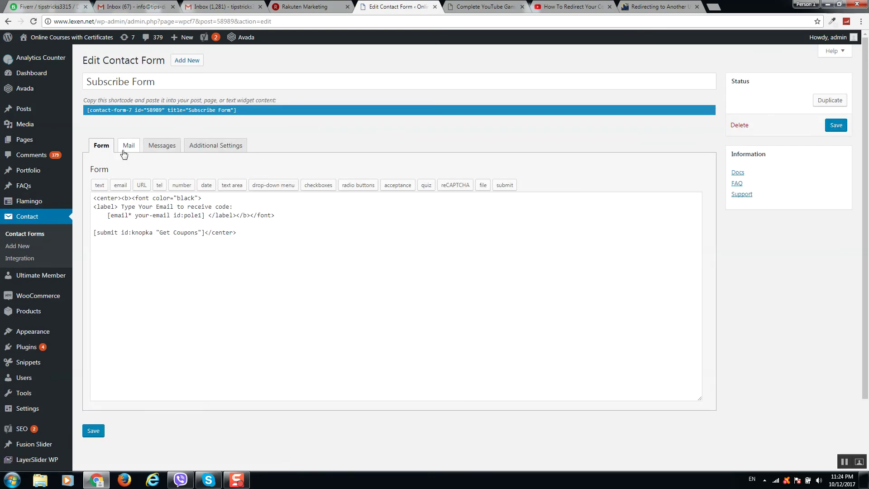
left_click(127, 147)
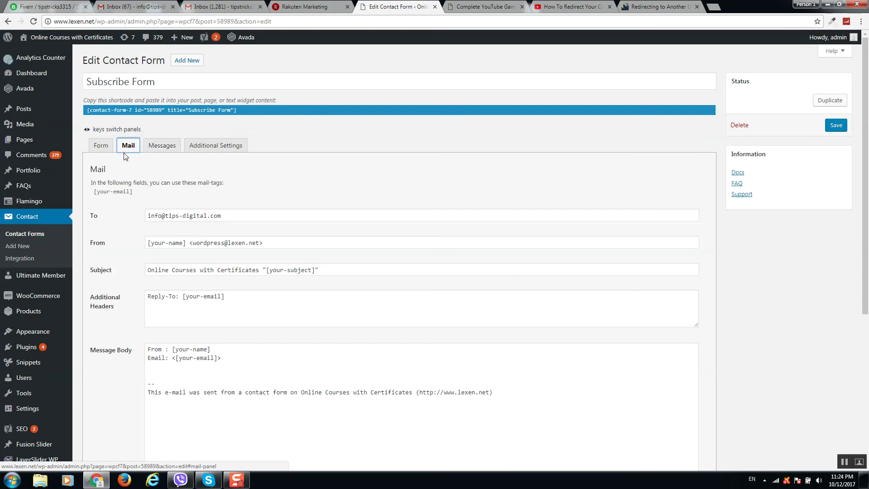
triple_click(228, 216)
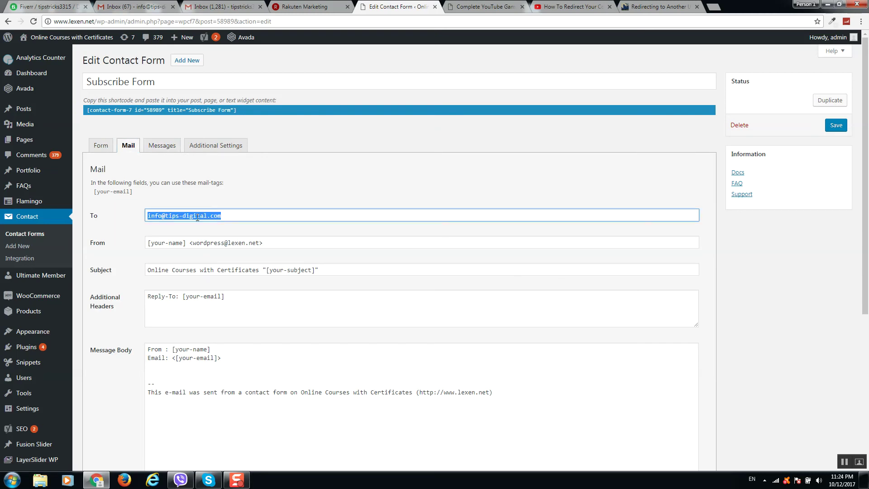
Step: Open the latest 'Online Courses with Certificates' form notification email in the Gmail inbox
left_click(136, 7)
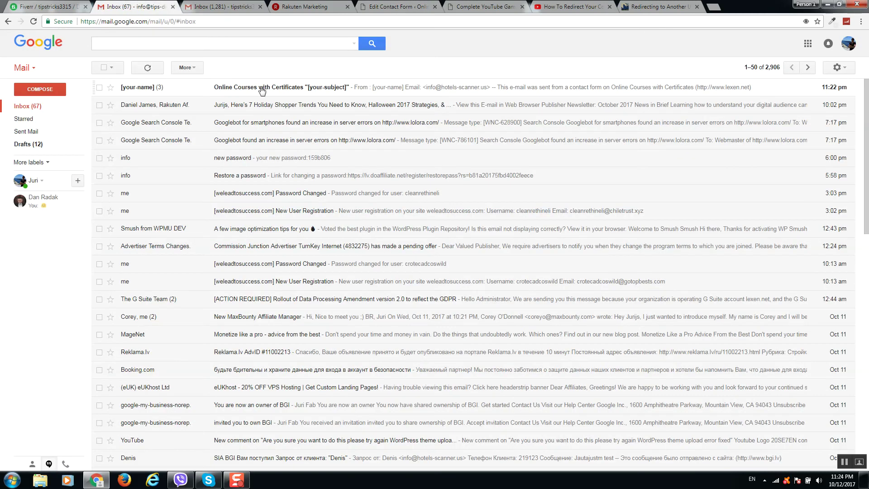
left_click(283, 91)
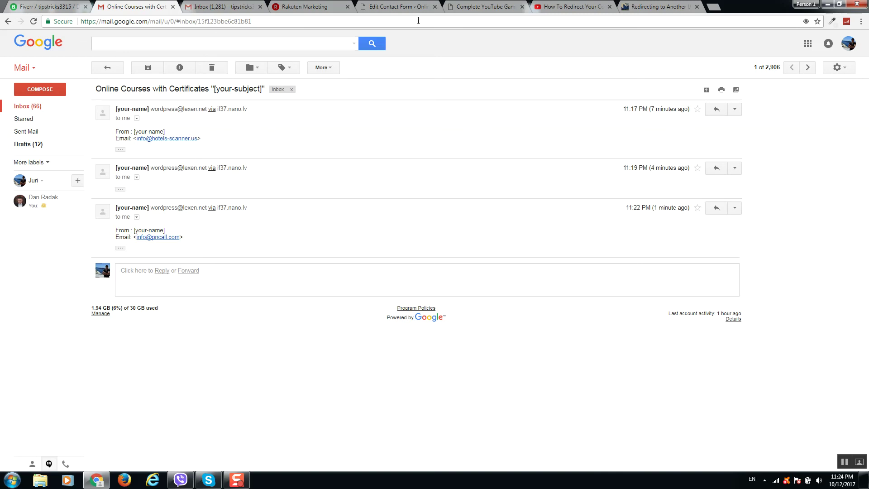
Step: Go back to the Subscribe Form's Mail panel with its recipient, sender, subject and body
left_click(397, 7)
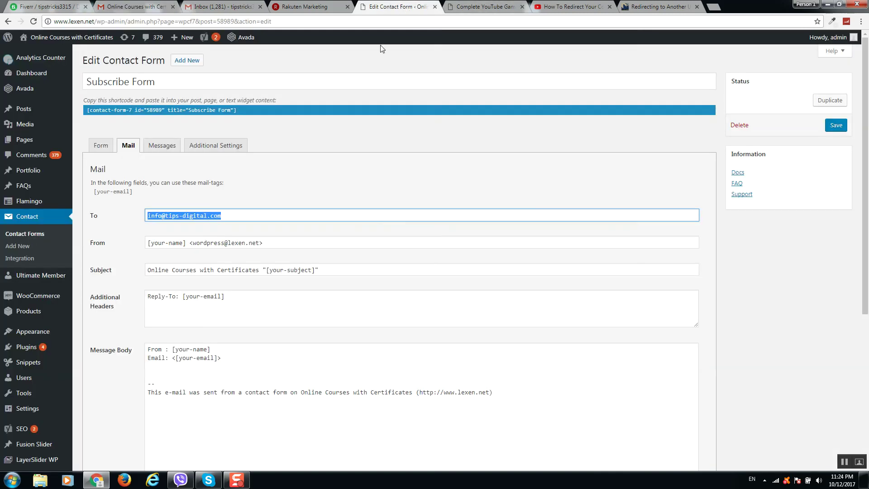